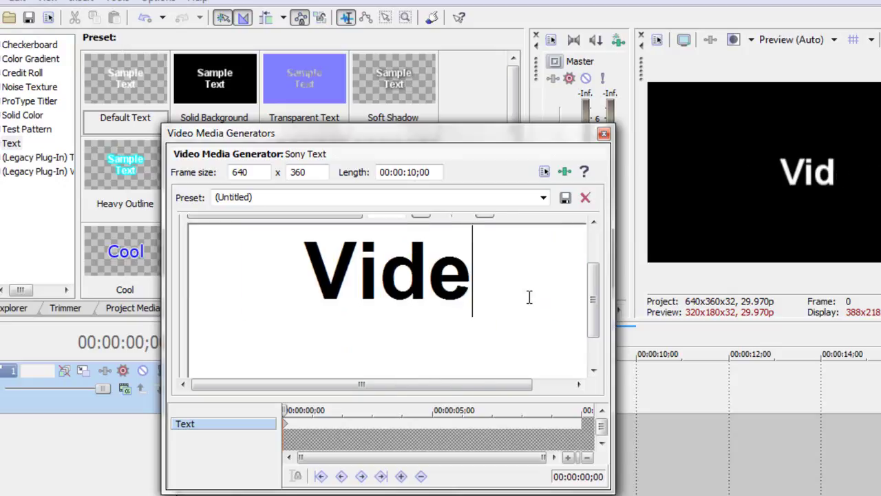
Enter "Video Title" as the generated text and set its font to OptimusPrinceps.
text(e)
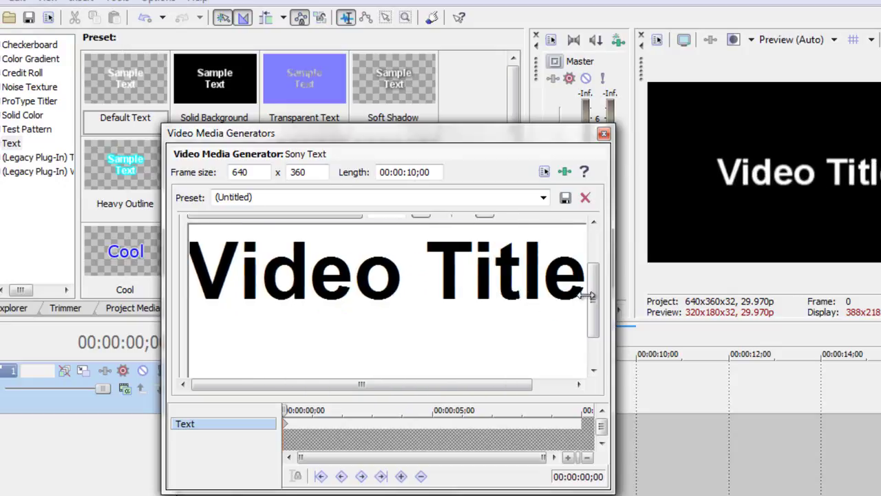
drag(593, 300, 592, 265)
click(344, 274)
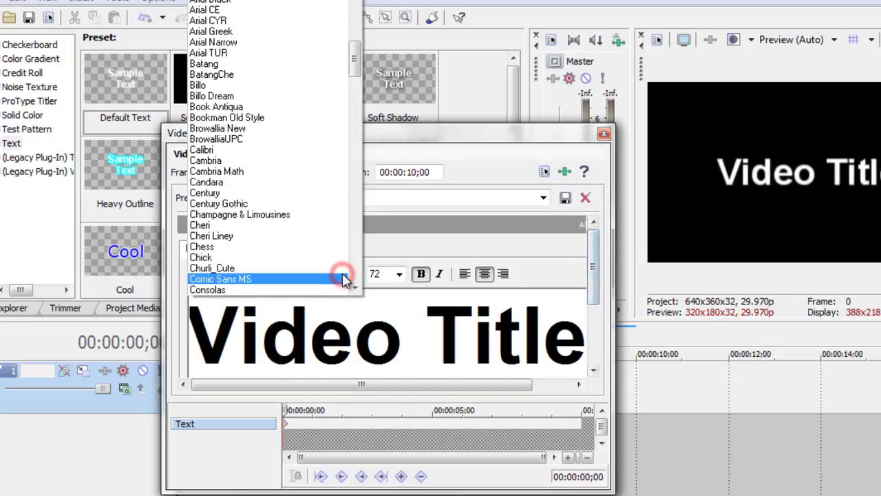
scroll(344, 279, down, 20)
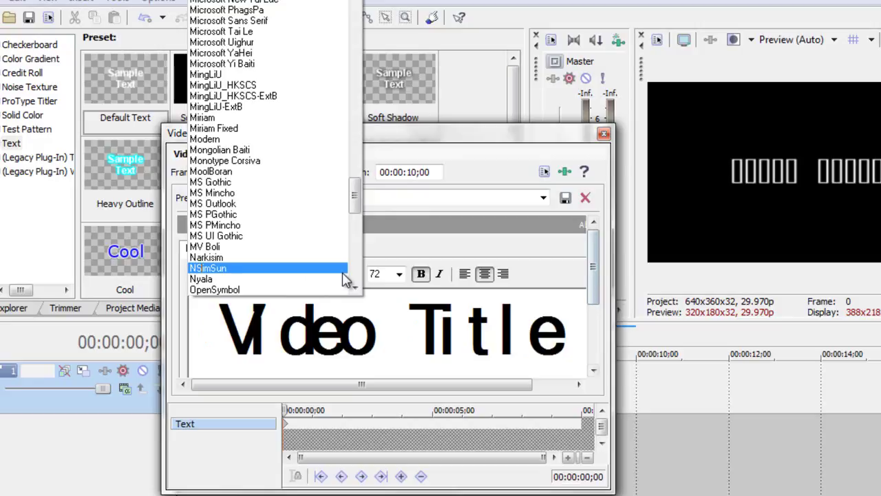
scroll(344, 279, down, 3)
click(346, 279)
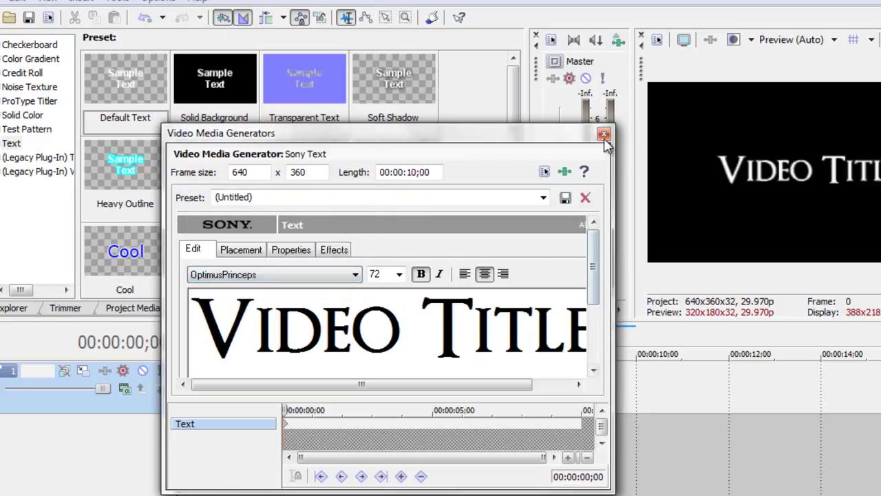
key(a)
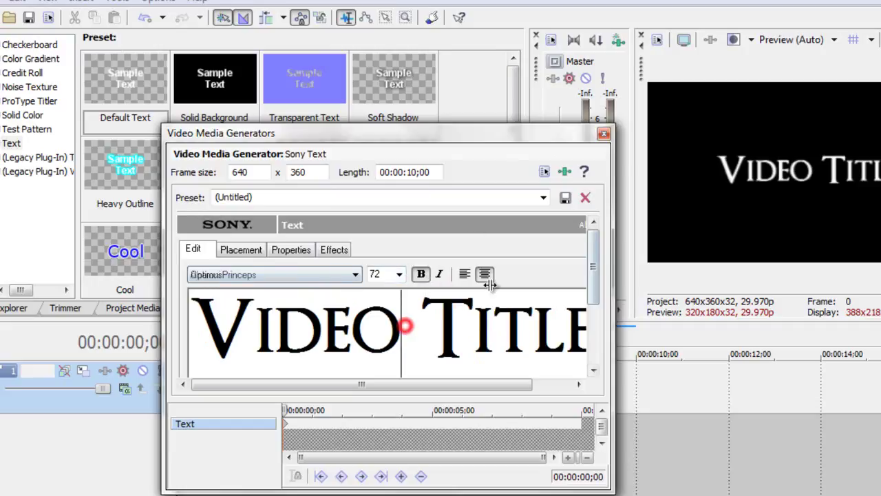
click(604, 133)
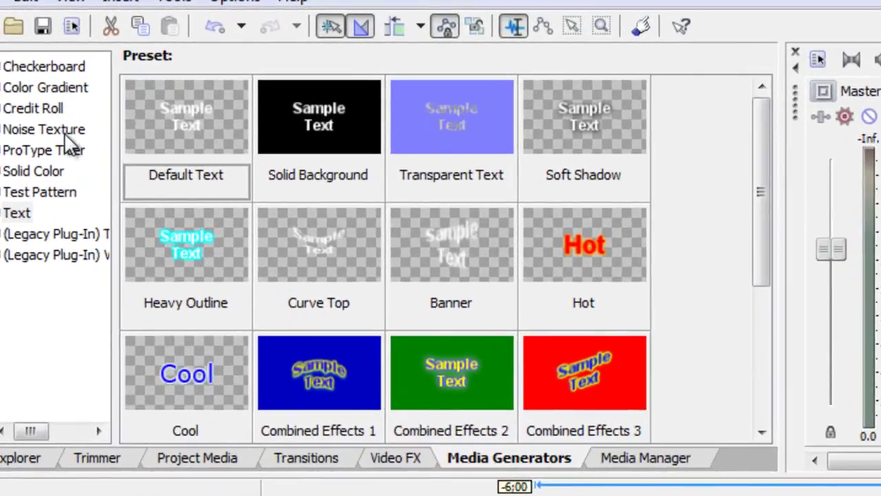
Add the Microscopic Threads 2 noise texture on a new track below the title and trim it to the title's four-second length.
click(64, 130)
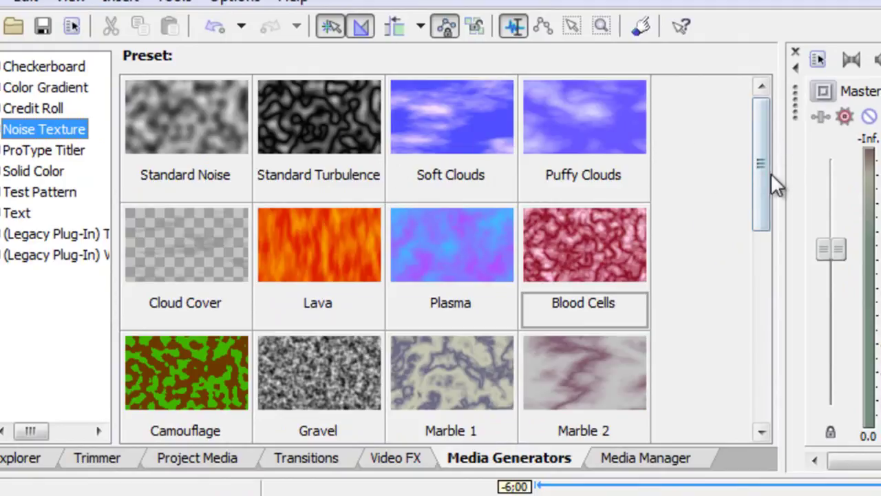
drag(768, 174, 777, 293)
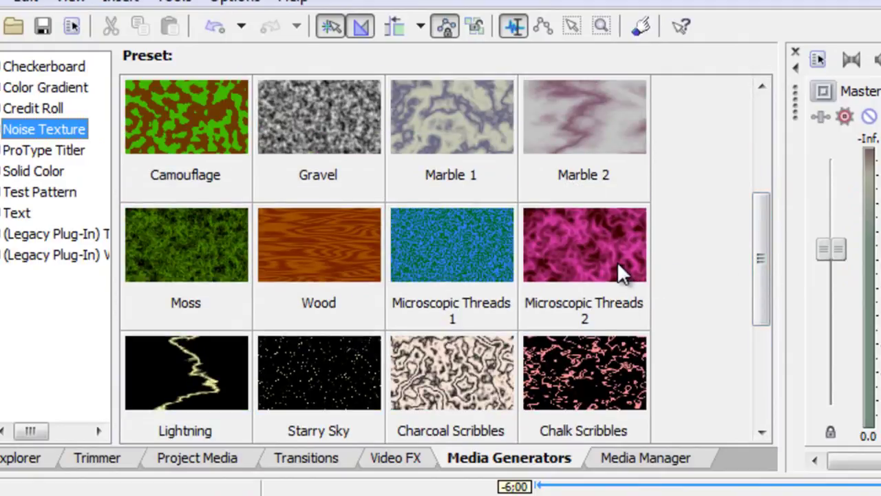
drag(617, 261, 124, 428)
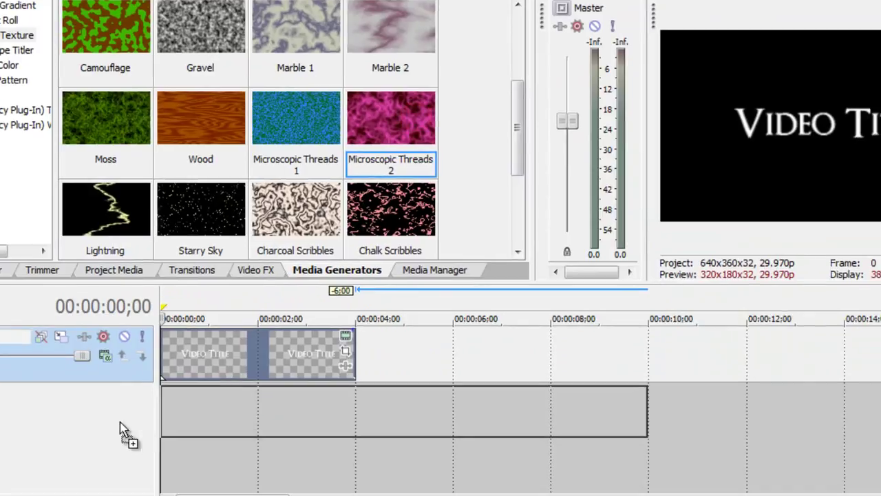
click(612, 86)
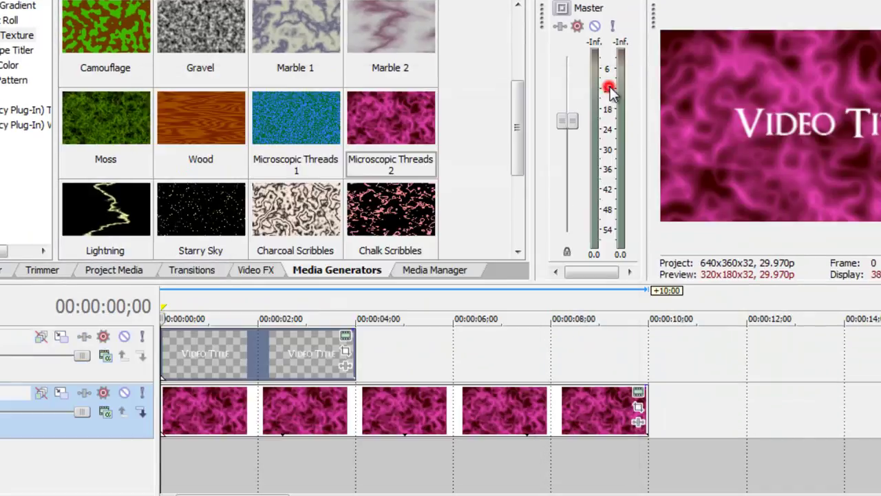
drag(640, 398, 354, 405)
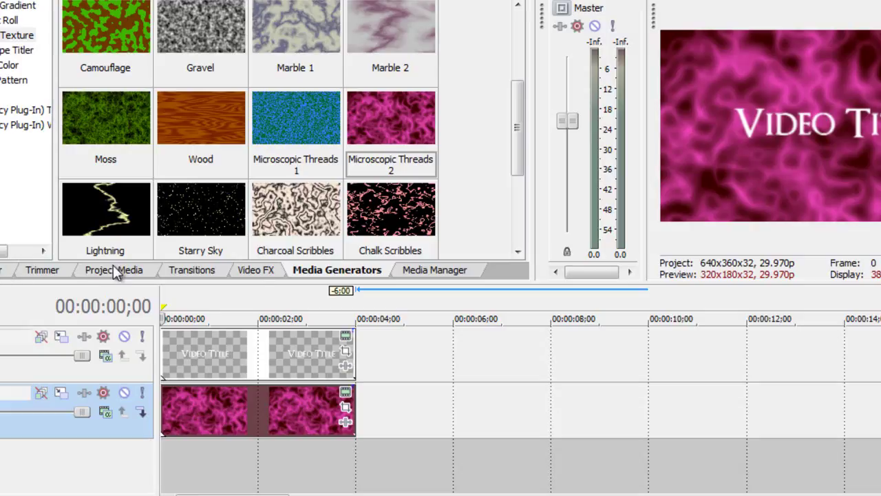
Apply the Gradient Map effect with the Sunset preset to the noise texture event.
click(257, 269)
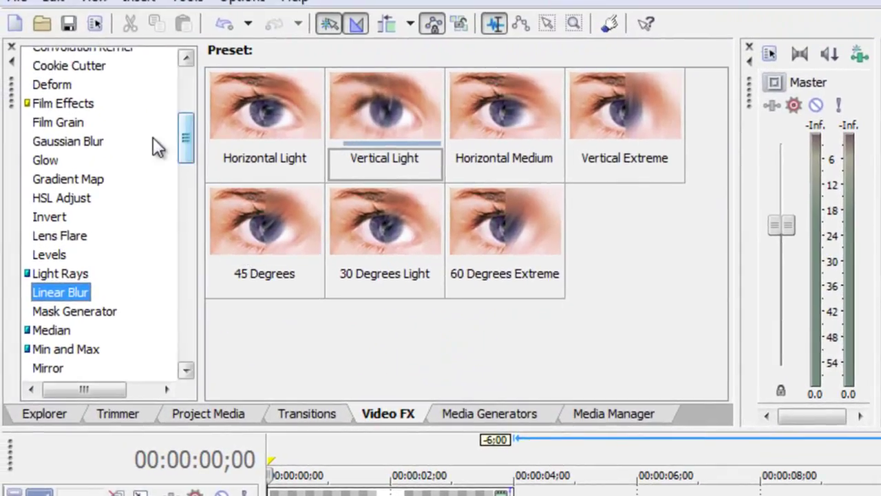
click(72, 179)
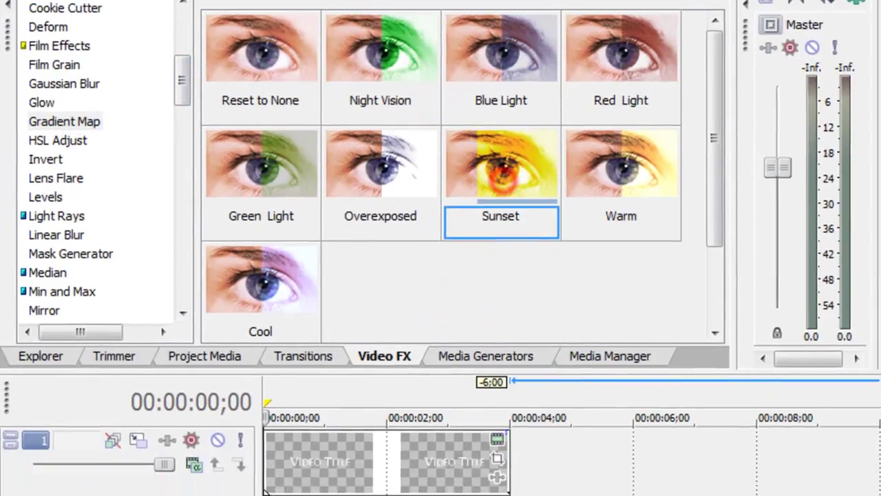
drag(500, 166, 417, 431)
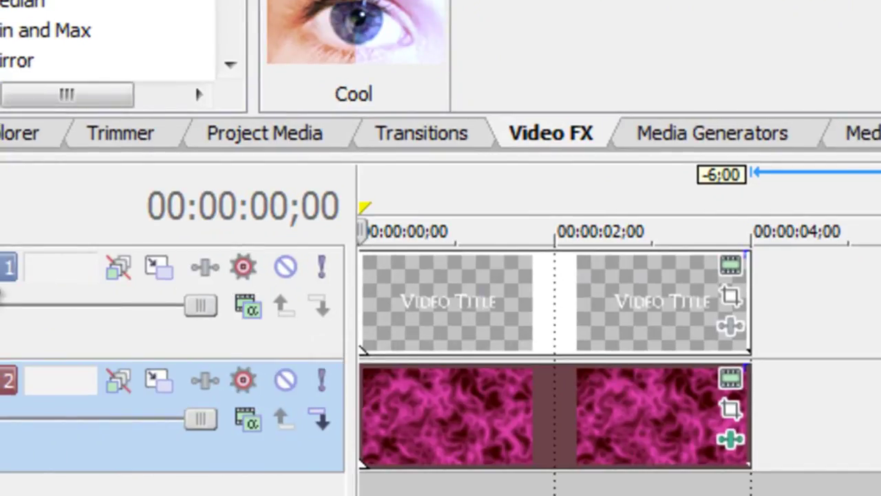
Set the title track's compositing mode to Multiply (Mask) and shrink the title event's crop frame slightly to enlarge the text.
click(248, 308)
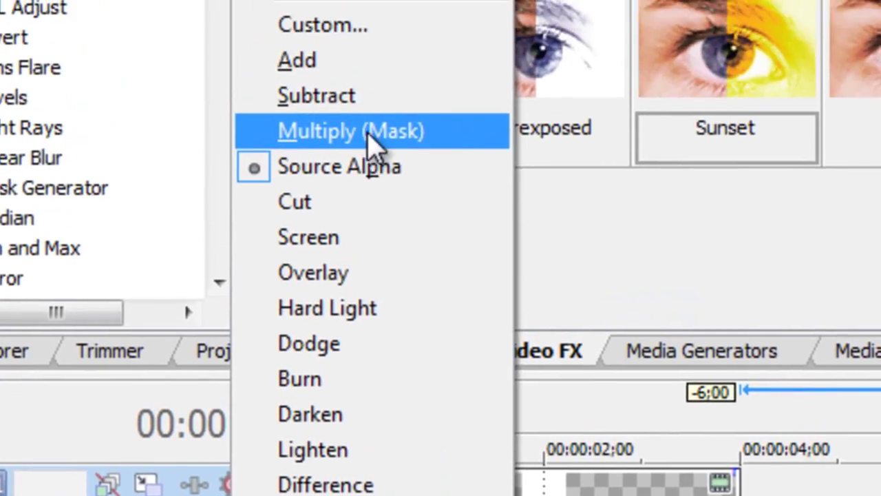
click(365, 134)
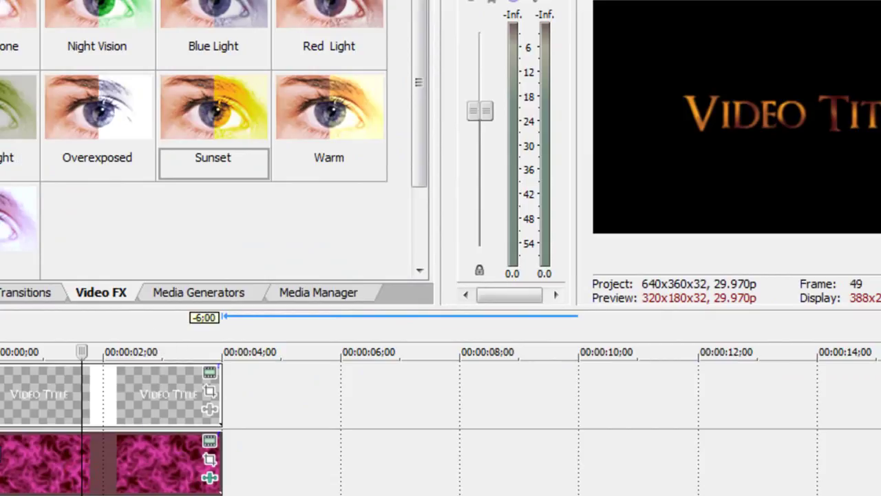
click(209, 389)
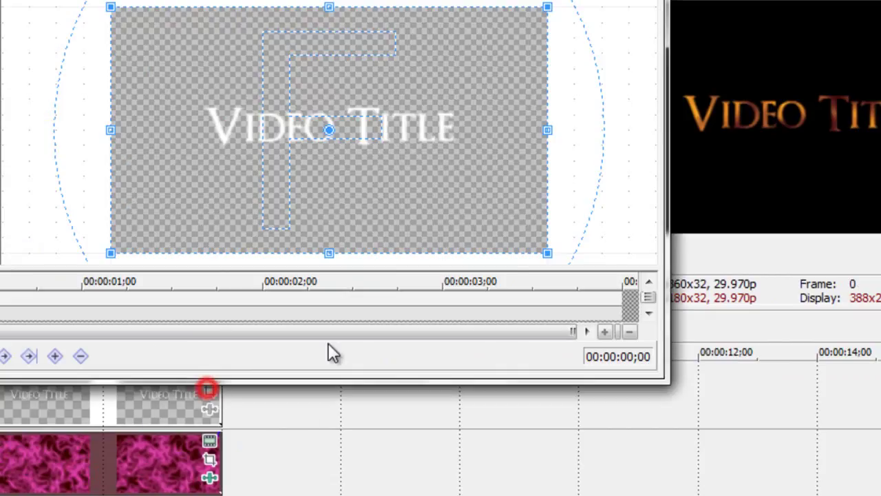
drag(548, 255, 516, 241)
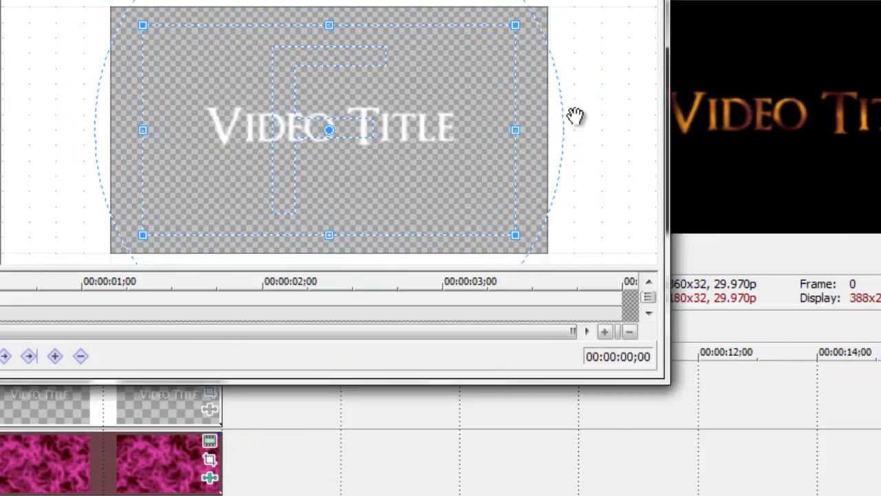
click(652, 0)
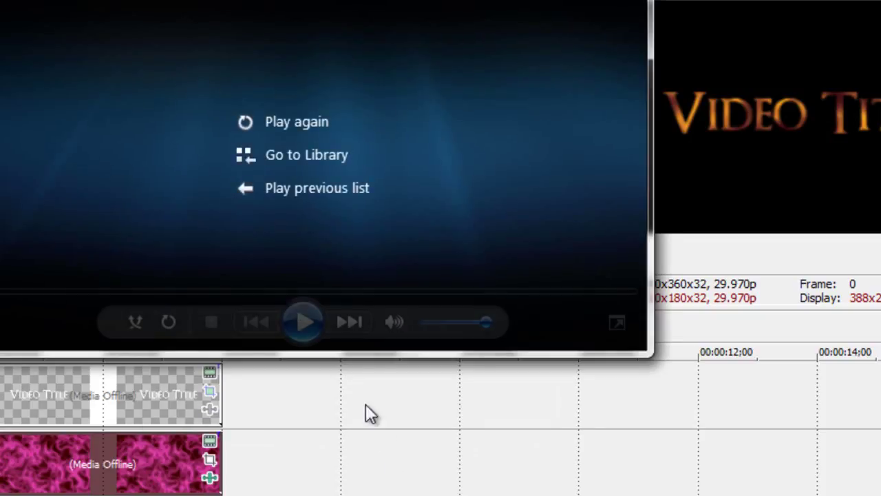
Play the rendered title animation in the media player, pause it at about one second and close the player.
click(302, 322)
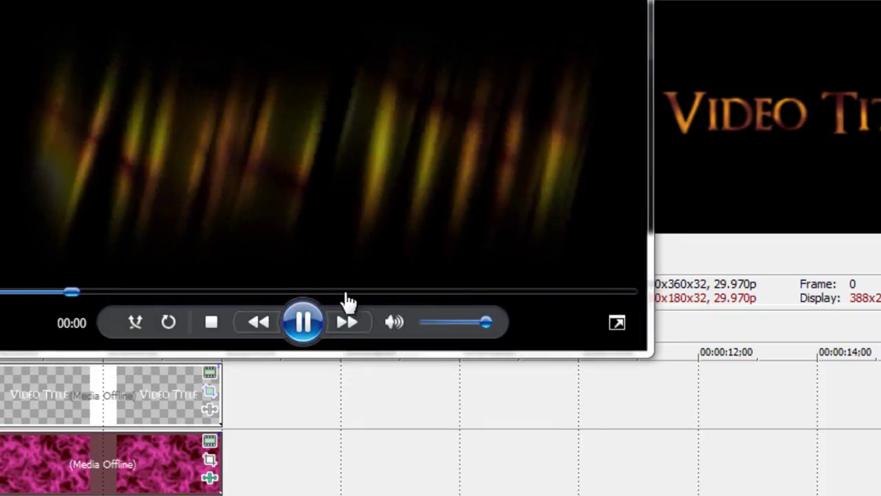
click(305, 329)
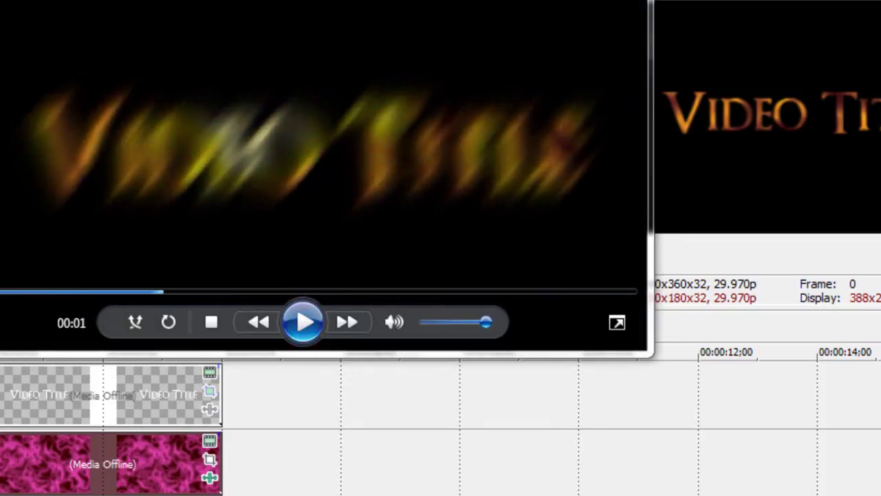
key(alt+F4)
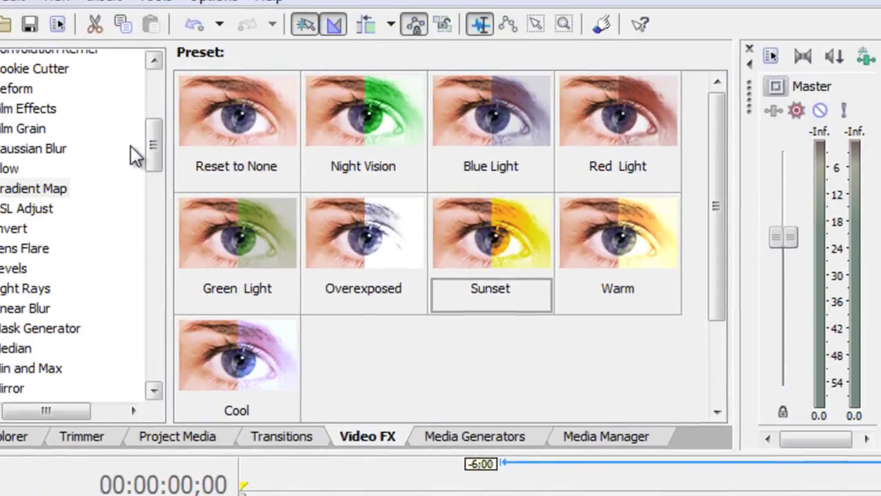
Apply the Linear Blur effect with the Vertical Light preset to the title event.
drag(194, 165, 195, 176)
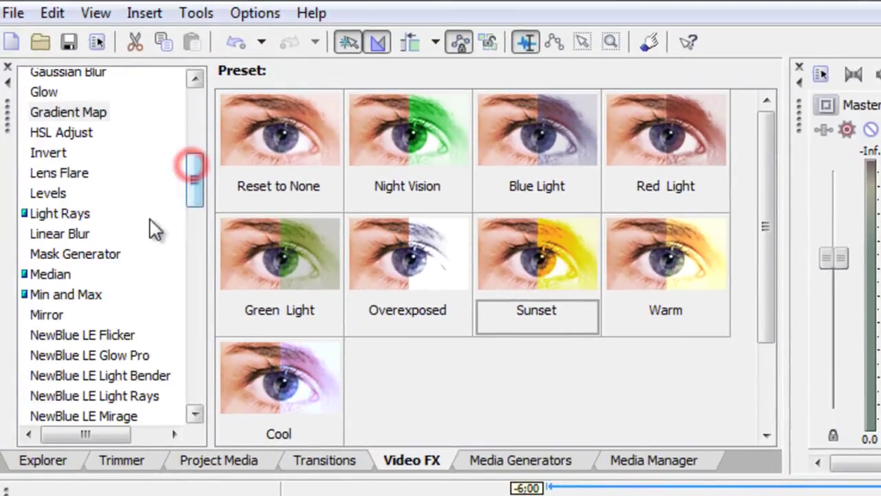
click(72, 234)
drag(403, 145, 441, 495)
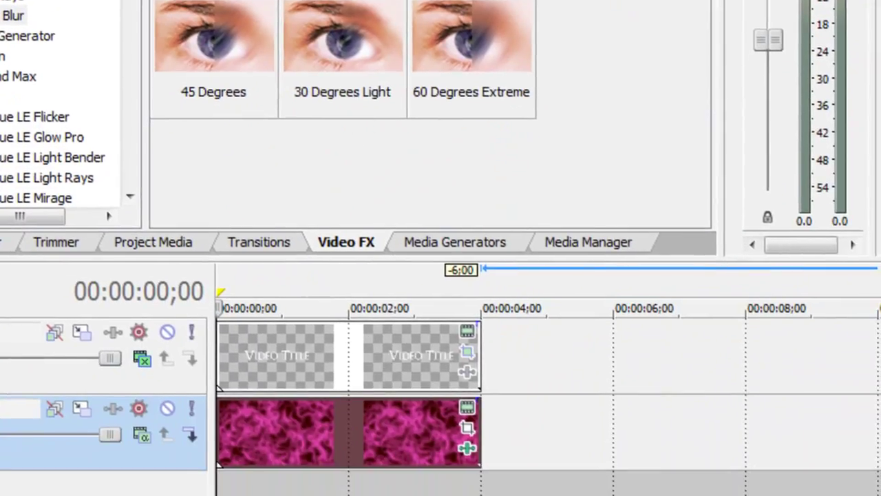
drag(340, 331, 334, 343)
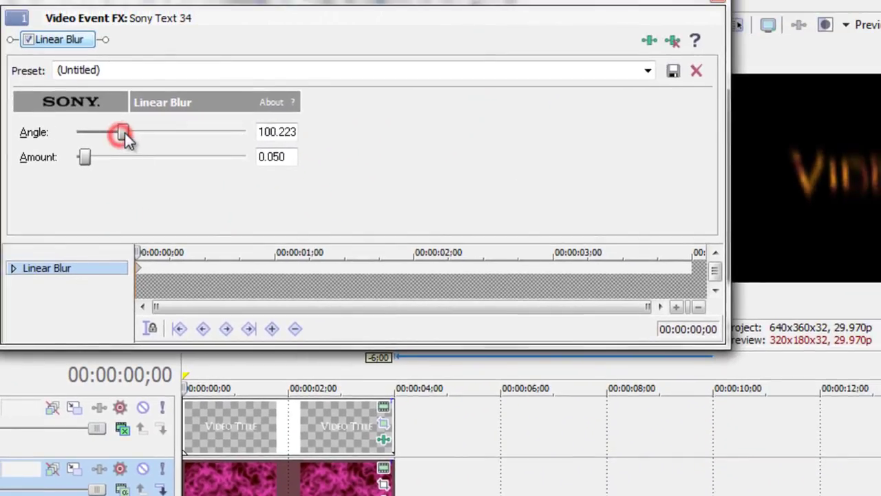
Increase the starting Linear Blur angle and add a keyframe at 00:00:00;11 with angle 45.000 and amount 0.131.
drag(124, 133, 139, 135)
drag(141, 252, 188, 252)
drag(136, 132, 101, 163)
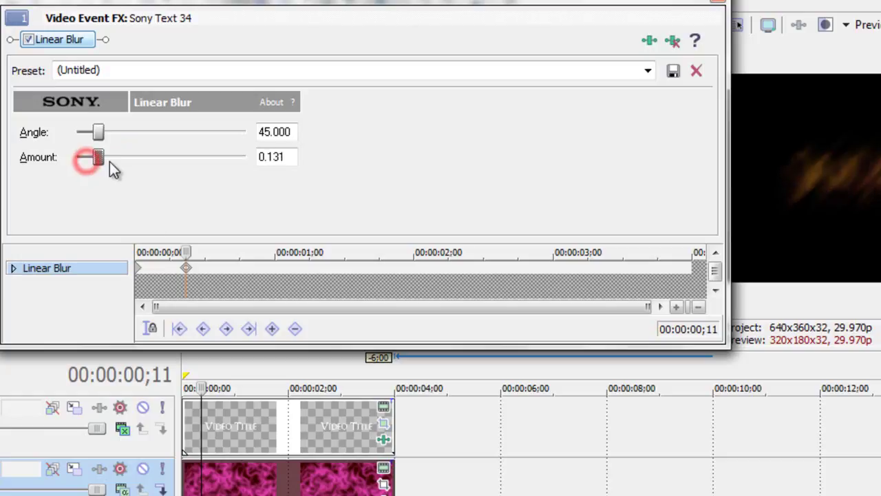
Add Linear Blur keyframes at 00:00:00;20 with angle 106.359 and amount 0.057, and at 00:00:00;29 with angle 167.723.
drag(186, 252, 228, 252)
drag(99, 132, 86, 157)
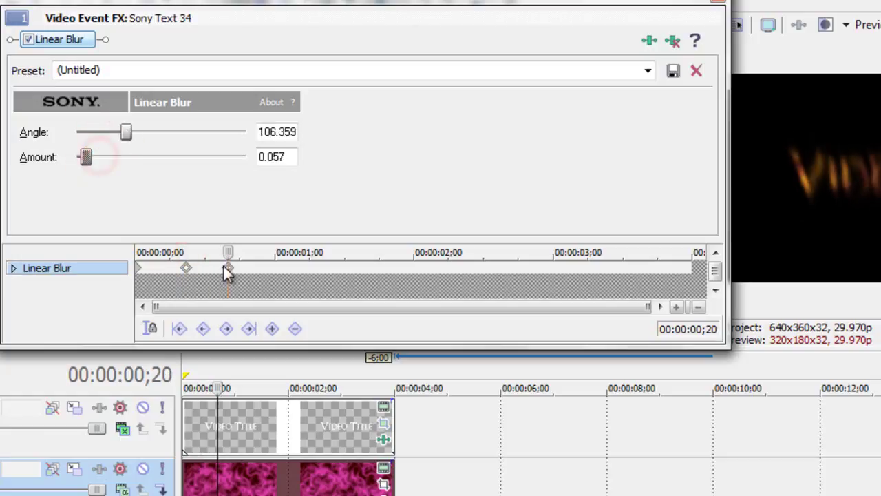
drag(228, 252, 269, 252)
drag(126, 132, 142, 132)
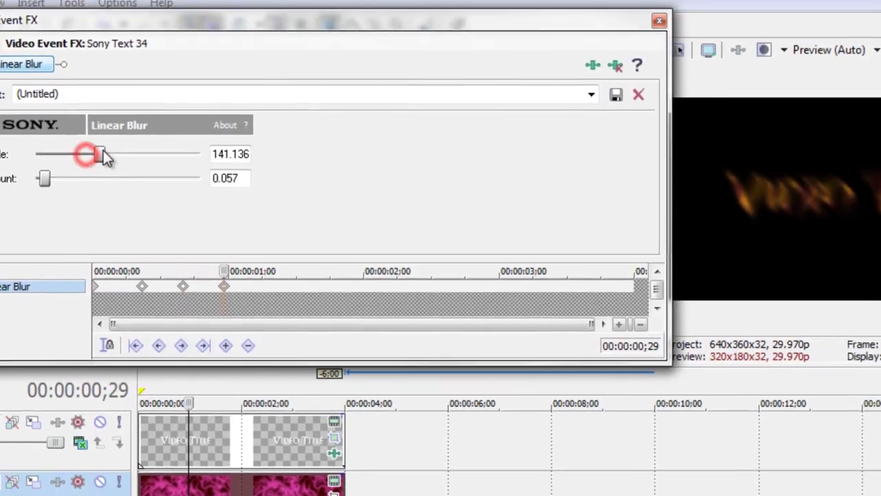
drag(101, 154, 113, 153)
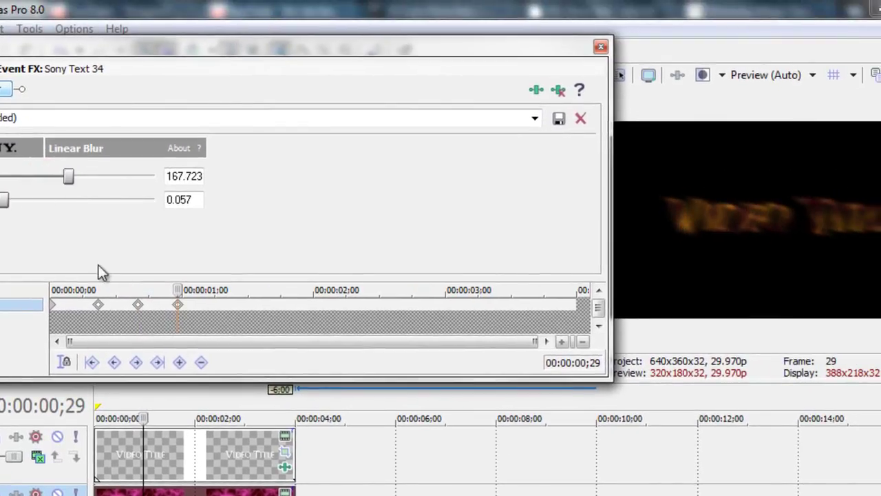
Add Linear Blur keyframes at 00:00:01;08 with angle 63.408 and amount 0.136, and at 00:00:01;16 with angle 151.359 and amount 0.057.
drag(177, 290, 217, 290)
drag(64, 178, 16, 203)
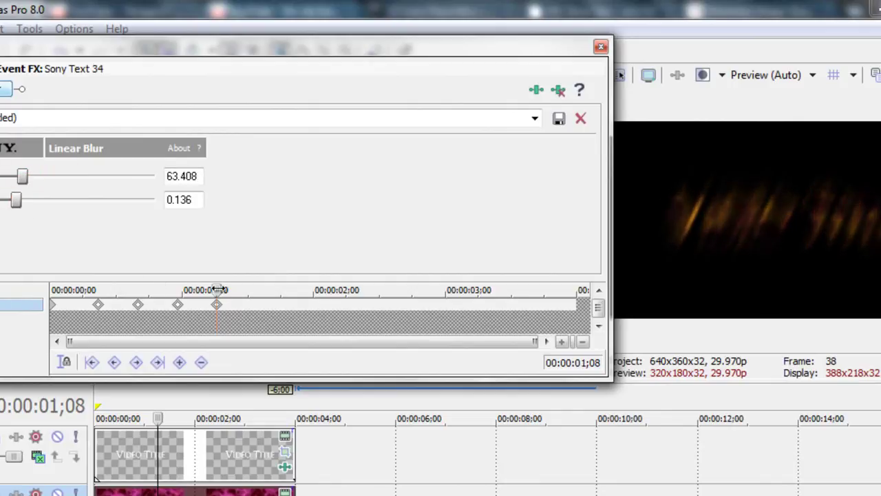
drag(217, 289, 253, 290)
drag(22, 177, 5, 206)
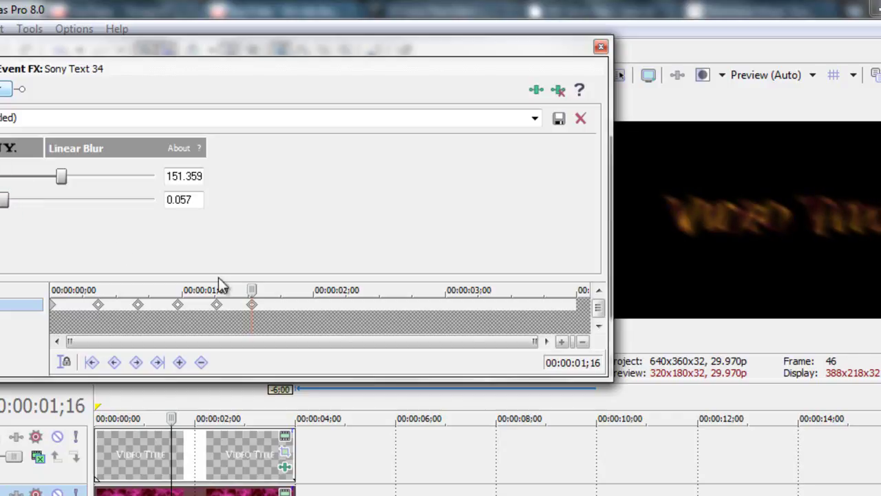
Add a Linear Blur keyframe at 00:00:01;24 with angle 253.636 and amount 0.153.
drag(253, 290, 288, 289)
drag(61, 177, 106, 176)
drag(5, 201, 19, 199)
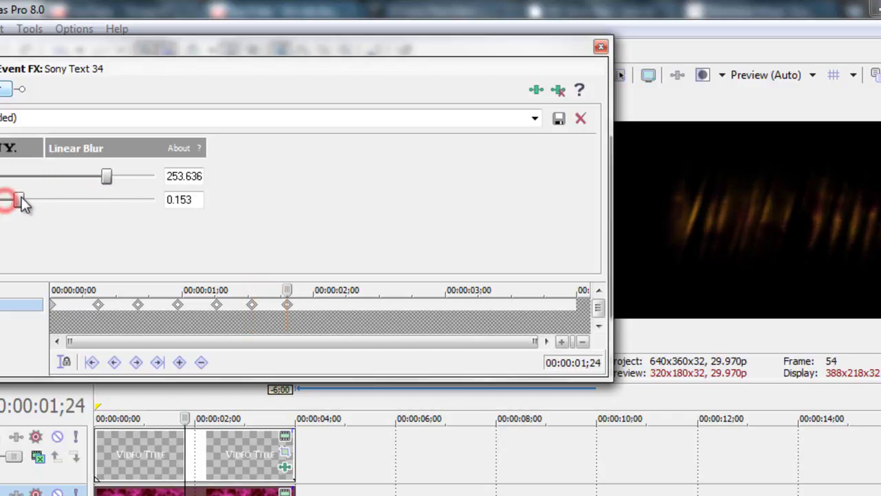
Add a final Linear Blur keyframe at 00:00:02;04 with angle 265.908 and amount 0.000.
drag(289, 291, 331, 289)
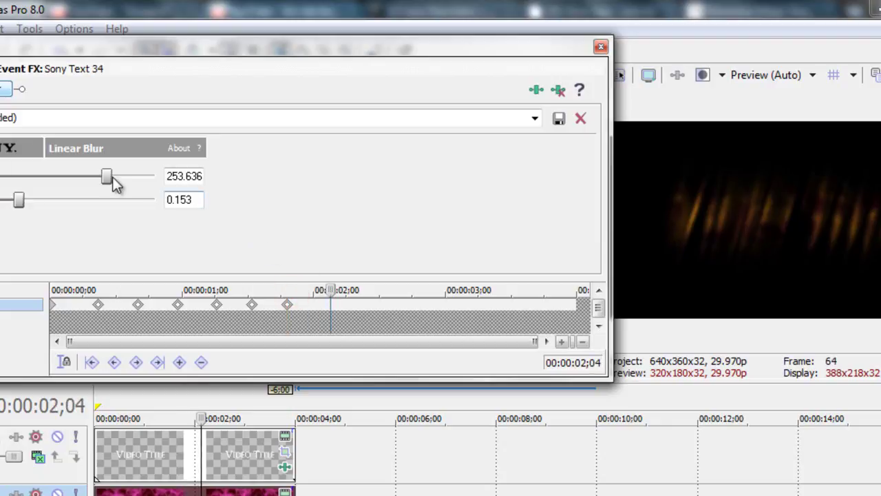
drag(107, 180, 115, 183)
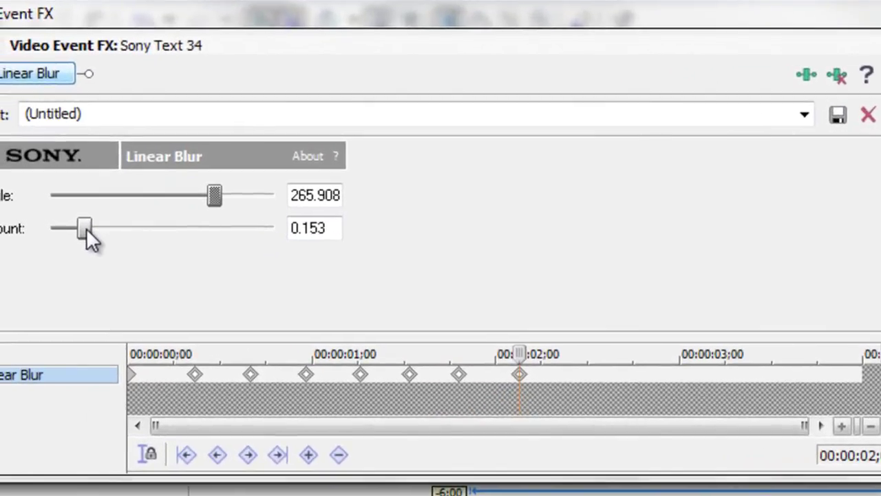
click(86, 228)
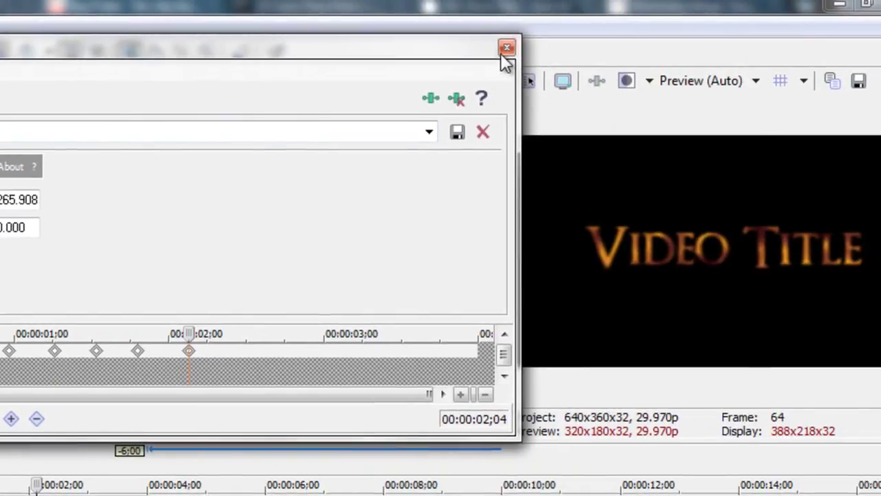
Play the rendered Fire Text Intro video in the media player and scrub through its unblurred title section.
click(505, 45)
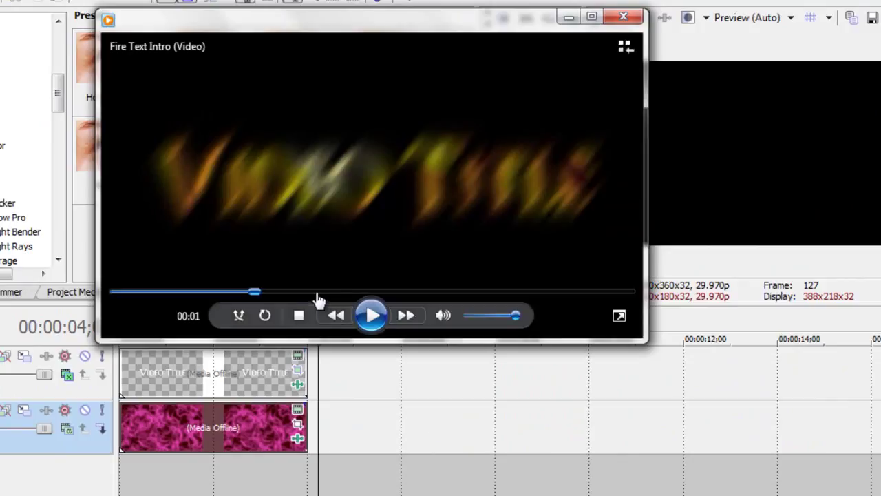
click(371, 314)
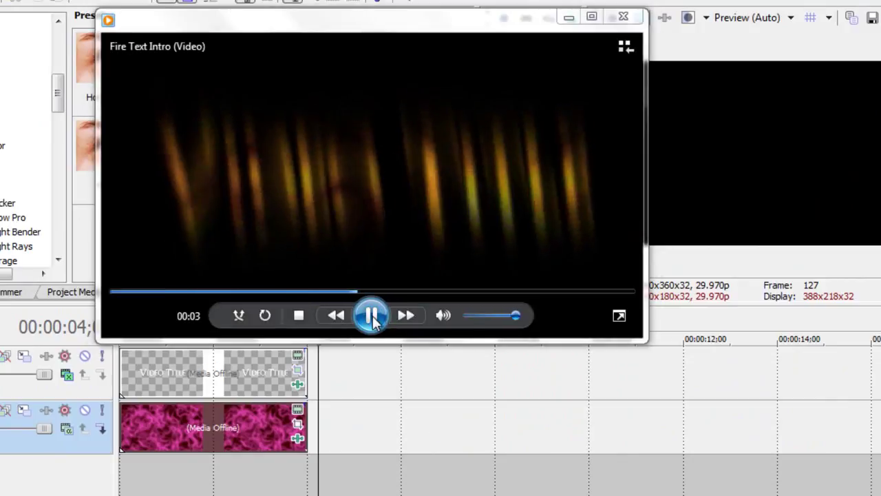
click(371, 315)
drag(419, 291, 361, 299)
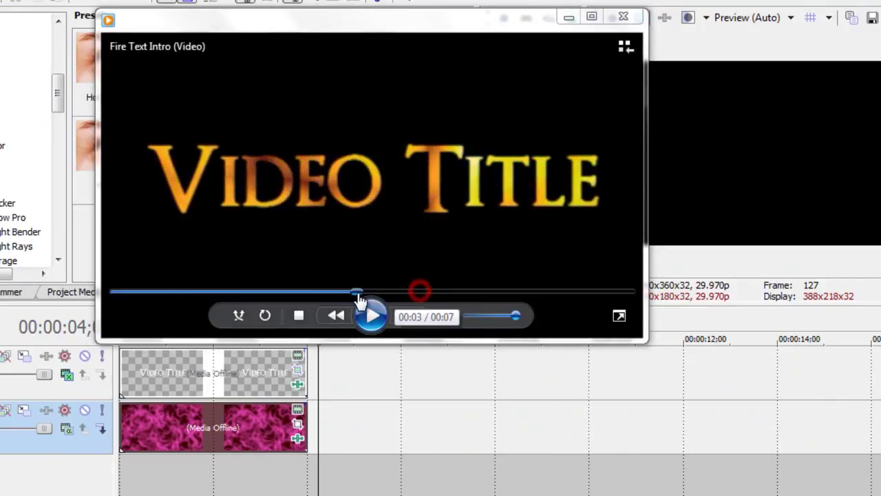
click(366, 329)
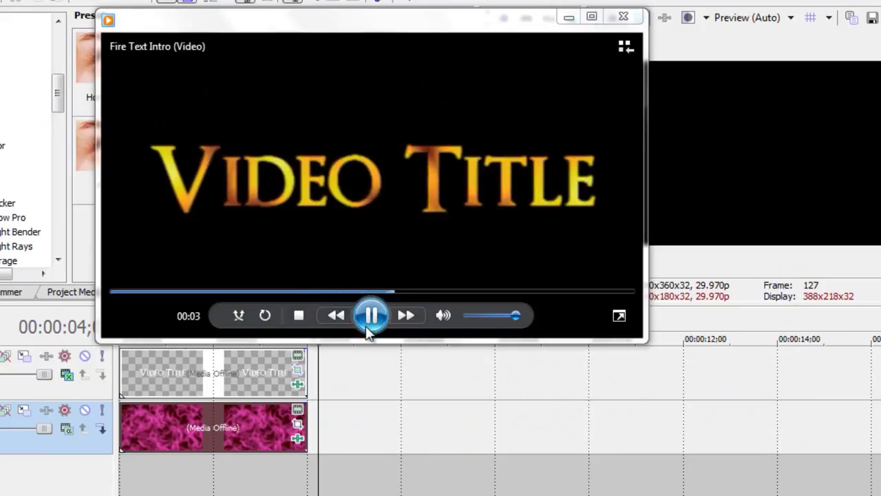
click(313, 291)
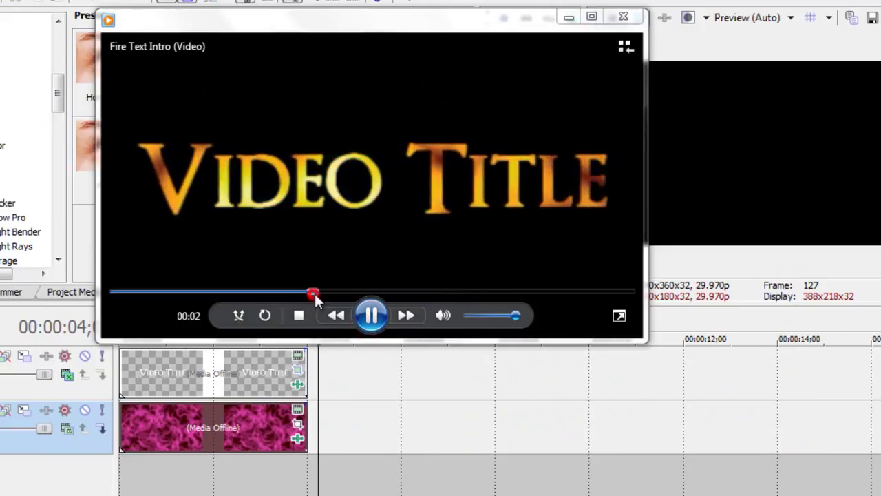
click(365, 321)
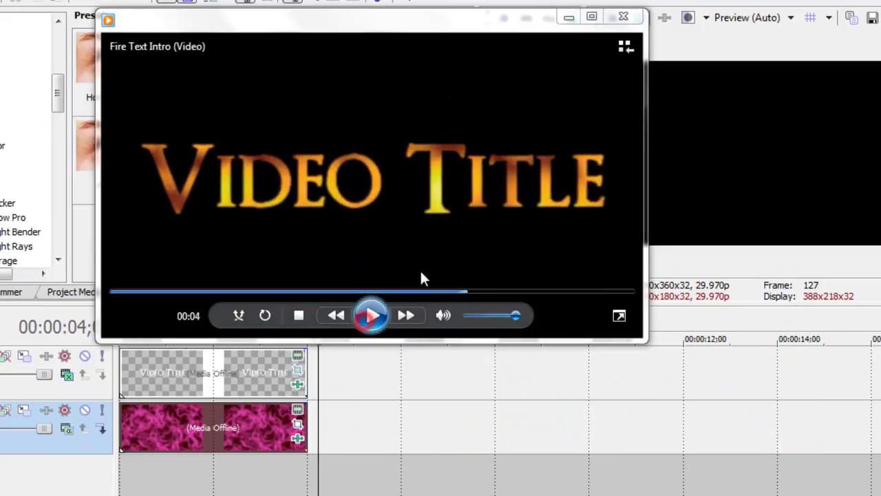
click(566, 18)
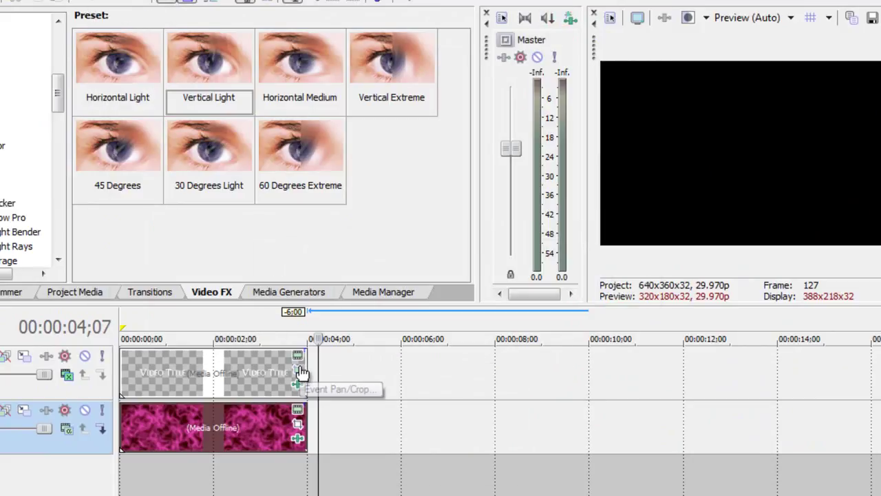
Keyframe the text event's pan/crop to hold until just before 00:00:02;00, then shrink the frame to 404.3 by 227.4 at 00:00:04;00.
click(300, 371)
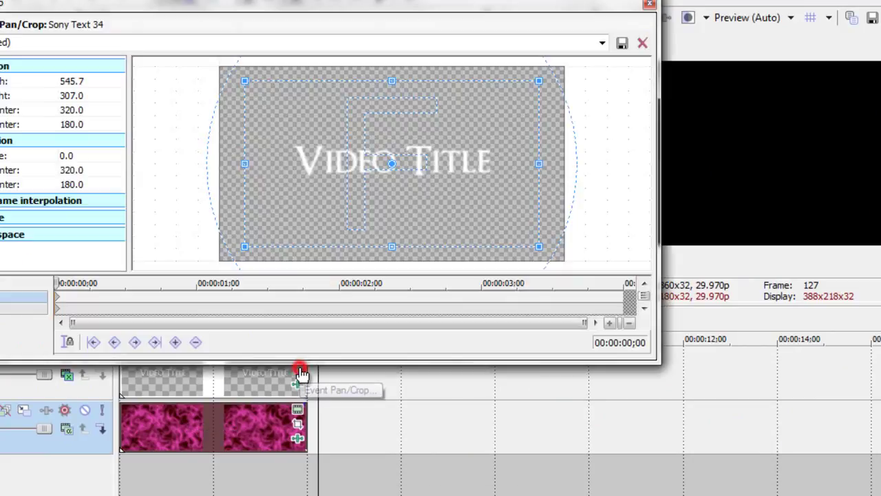
drag(56, 282, 313, 284)
drag(539, 245, 539, 247)
drag(325, 283, 624, 257)
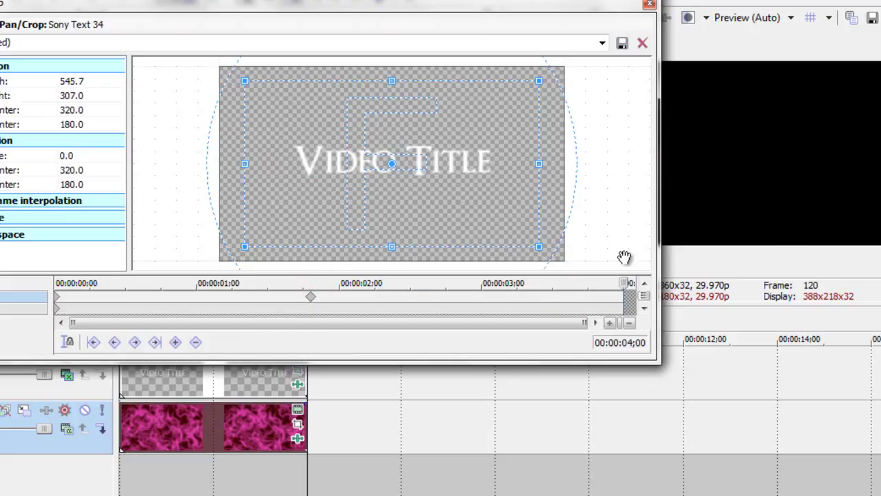
drag(536, 247, 497, 232)
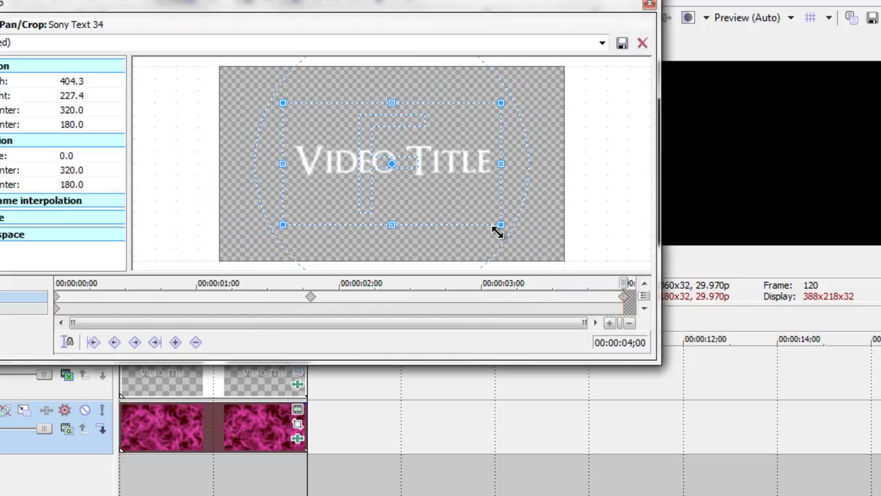
click(647, 6)
key(space)
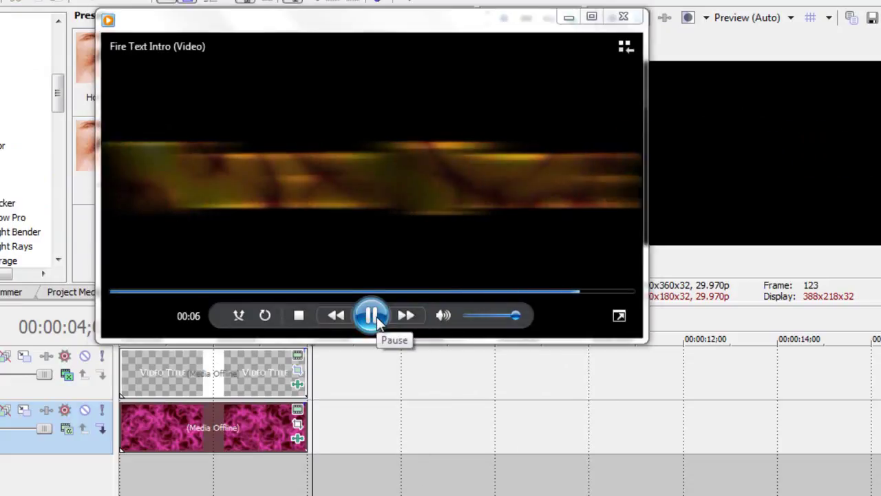
Add a Linear Blur keyframe on the text event at 00:00:03;23 with angle 0.000 and amount 0.000.
click(623, 15)
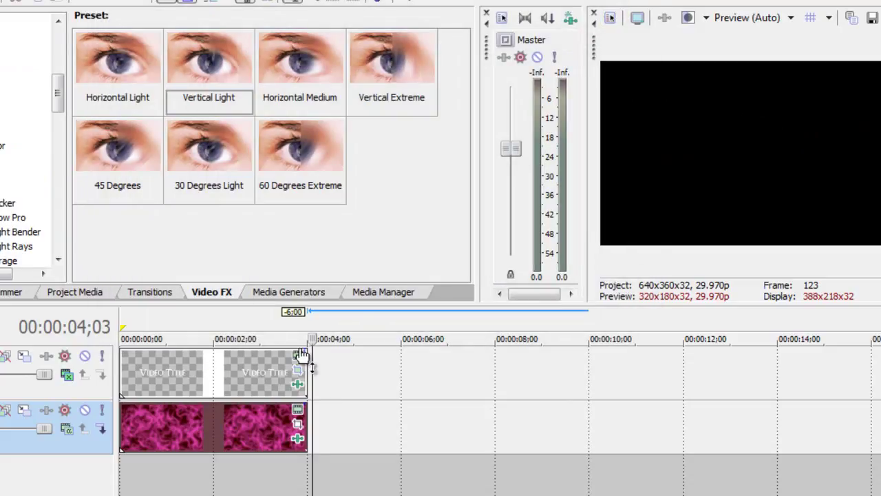
click(298, 387)
drag(86, 214, 572, 212)
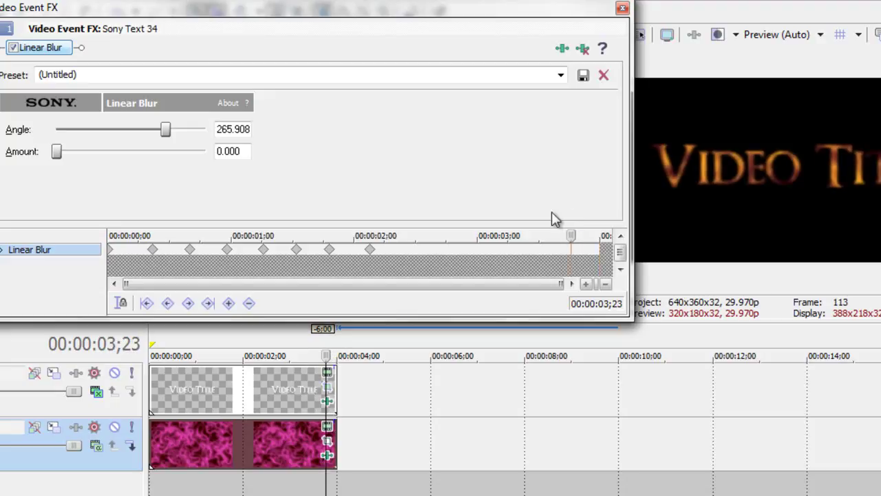
mouse_move(60, 159)
mouse_down()
mouse_move(68, 157)
mouse_move(57, 157)
mouse_up()
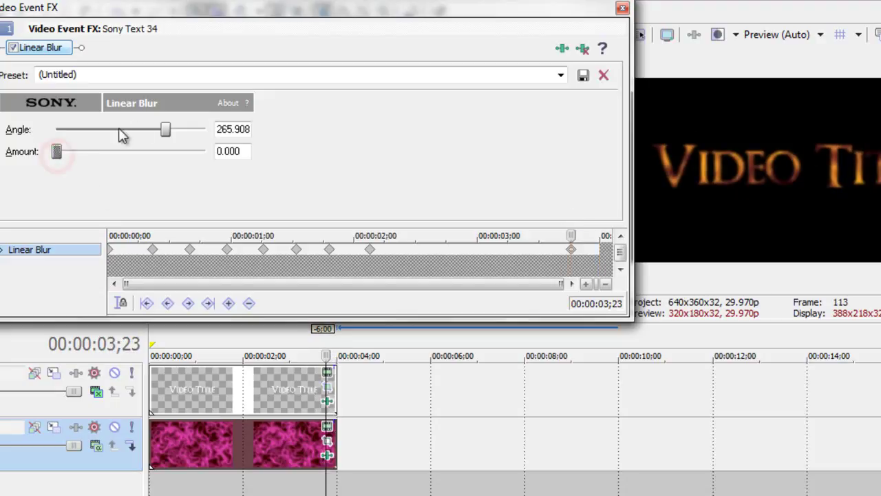
double_click(167, 130)
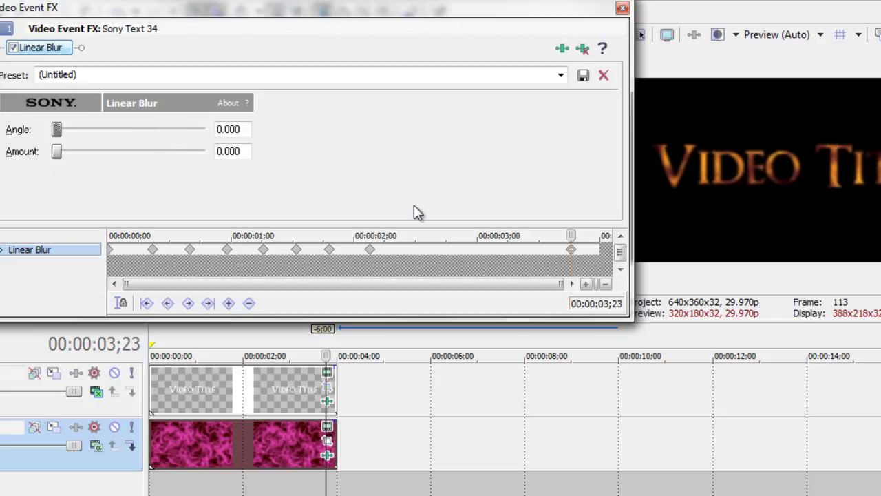
Add a Linear Blur keyframe at 00:00:04;00 with the amount set to 1.000.
drag(572, 235, 599, 235)
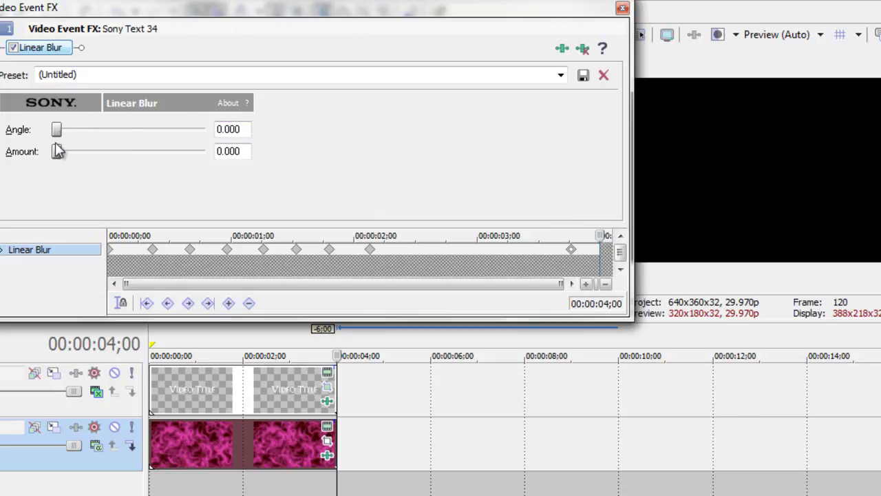
drag(56, 152, 205, 152)
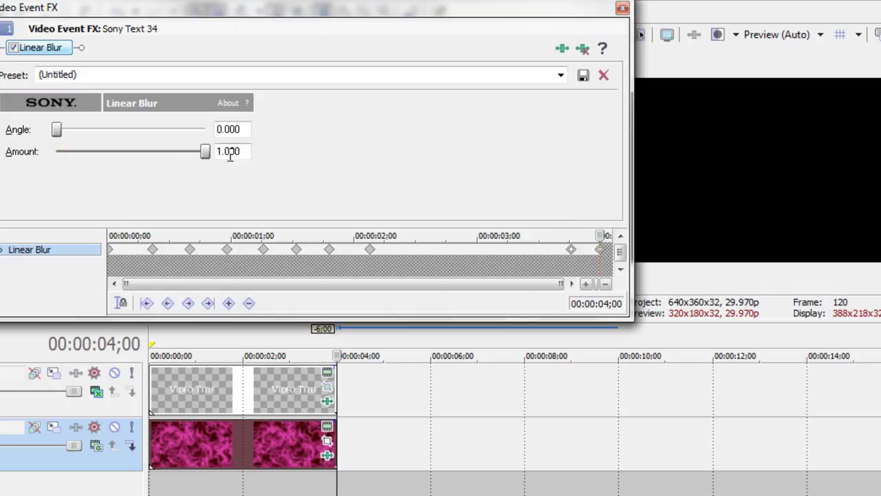
click(622, 11)
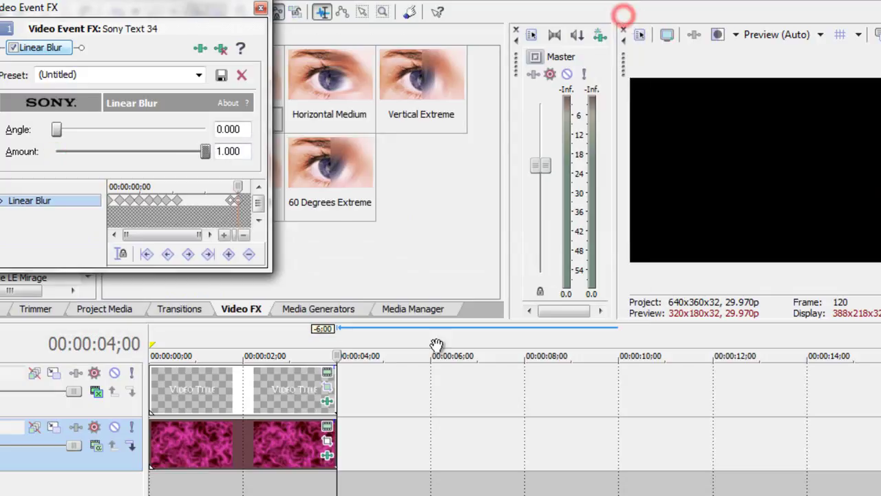
Add a short fade-out to the end of the text event and preview the ending.
click(303, 337)
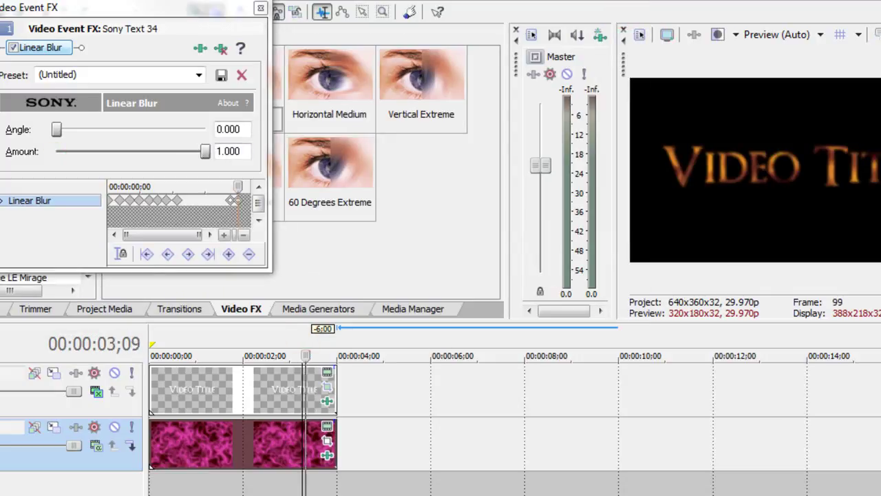
drag(337, 366, 329, 367)
click(306, 337)
key(space)
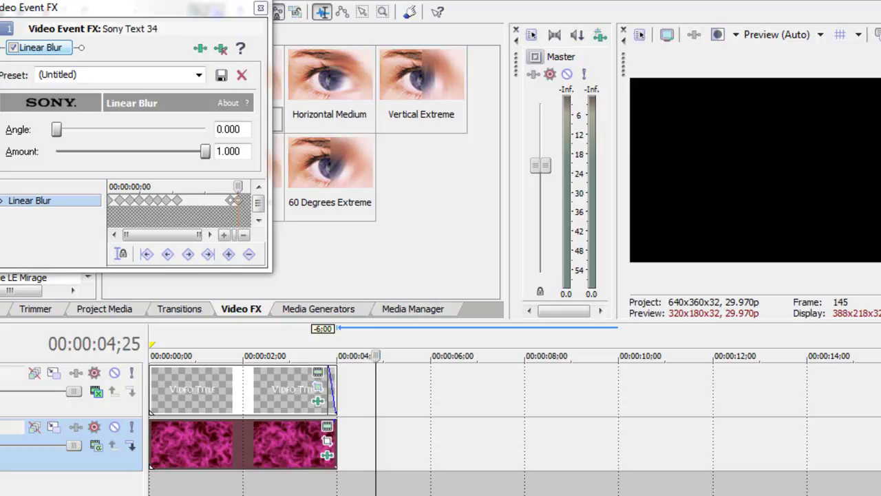
click(261, 9)
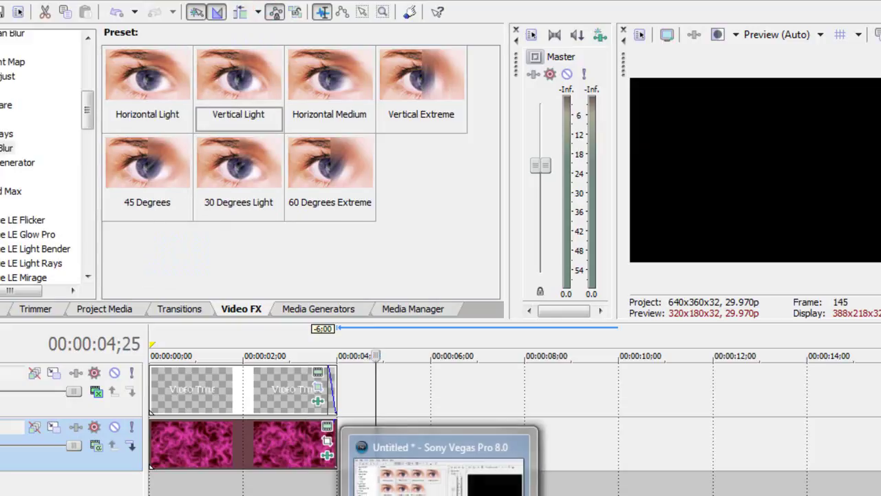
Watch the rendered Fire Text Intro video again up to the unblurred title.
click(451, 495)
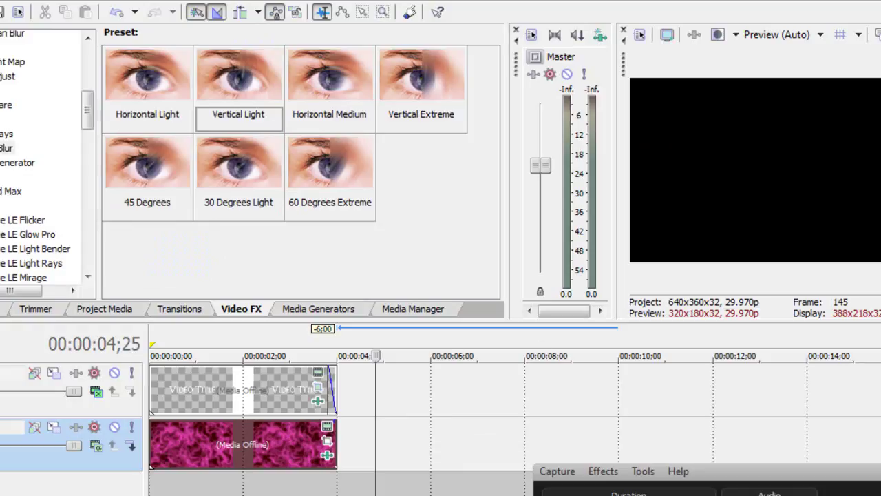
click(457, 479)
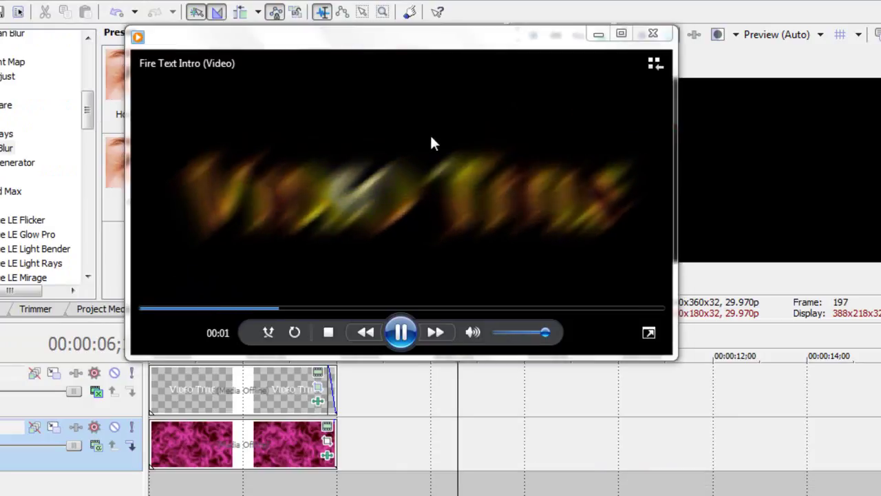
click(401, 334)
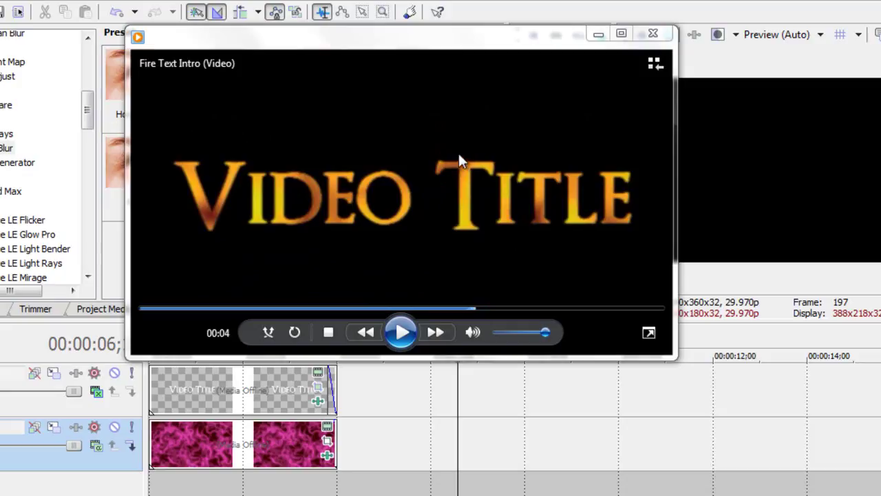
key(alt+F4)
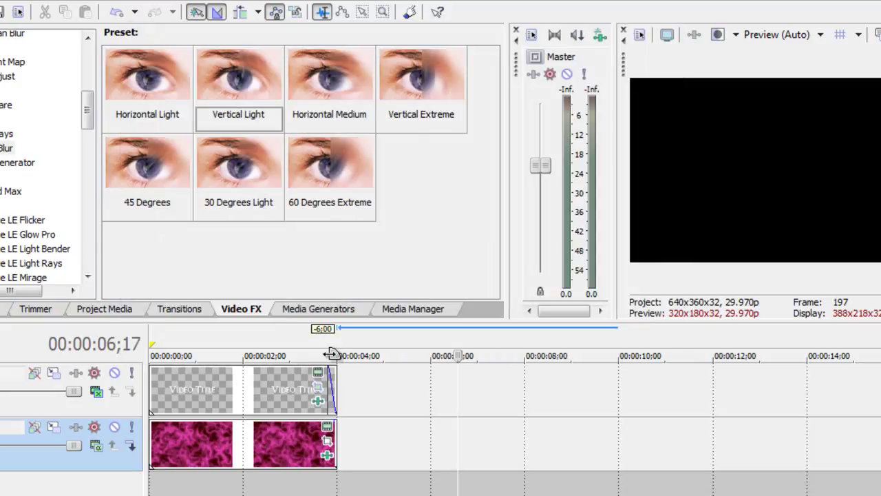
Animate the noise texture by raising its Progress at 00:00:04;00, and preview the result.
click(327, 430)
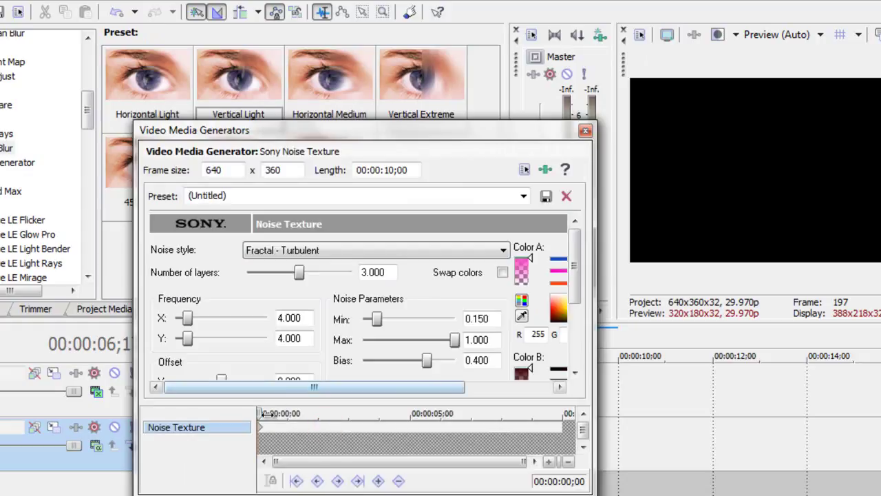
drag(264, 413, 374, 411)
drag(413, 0, 880, 0)
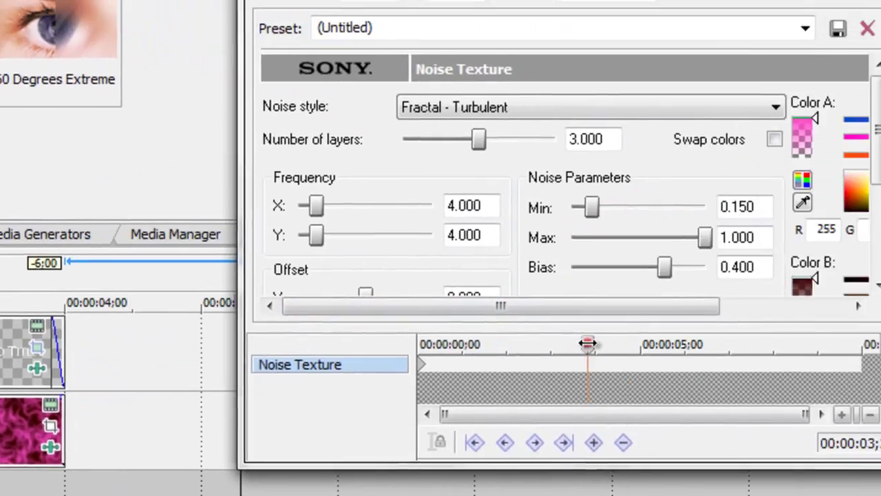
drag(586, 344, 525, 353)
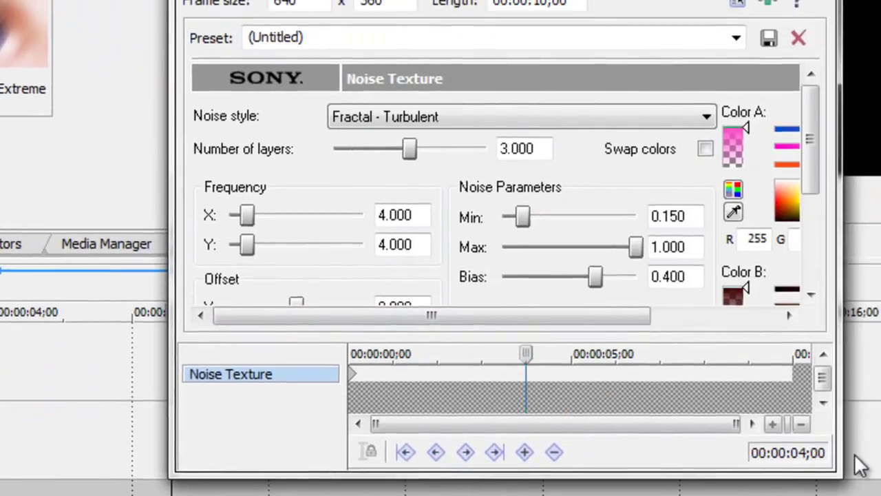
drag(811, 130, 812, 206)
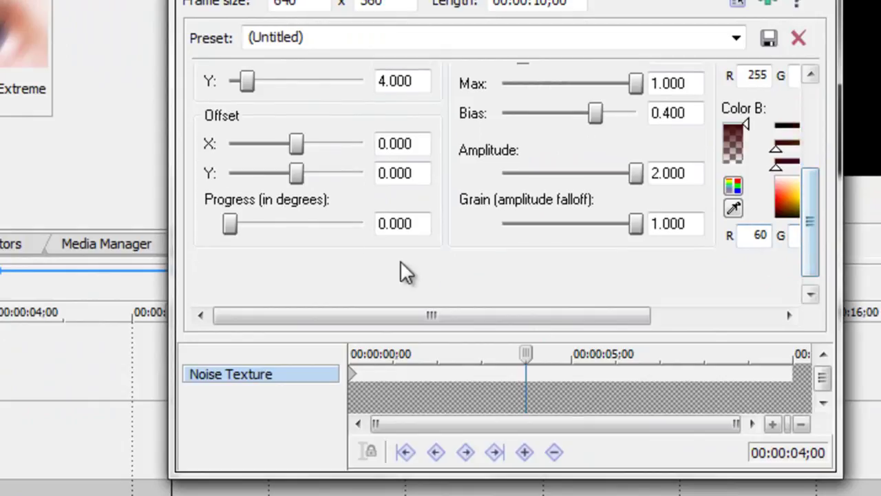
drag(232, 223, 372, 229)
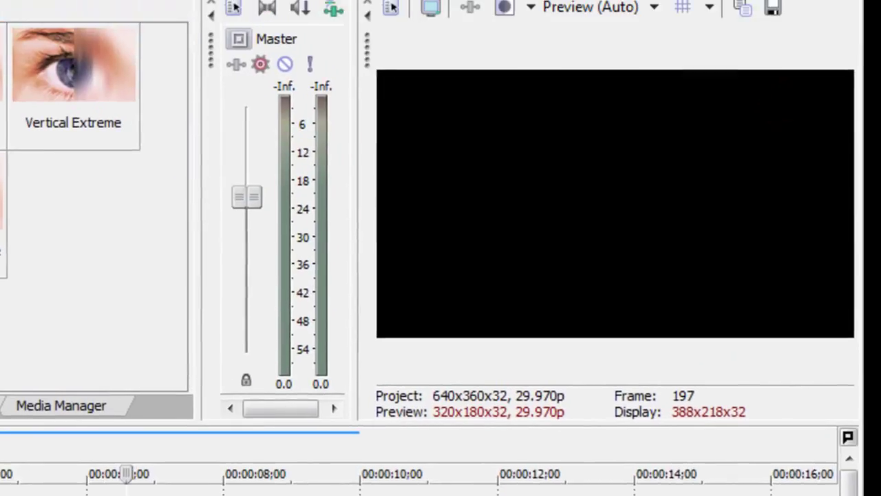
key(space)
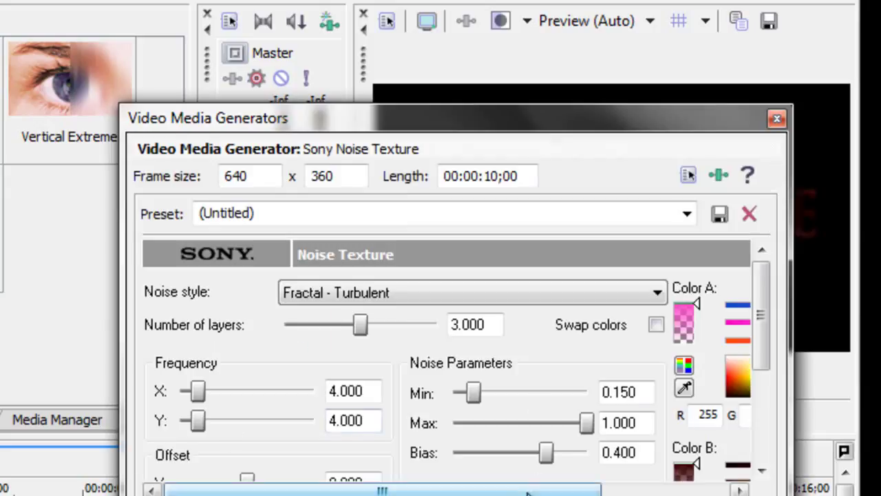
Set the noise texture's Color B to yellow, R 254, G 248, B 70.
drag(528, 491, 603, 490)
drag(757, 344, 764, 400)
drag(587, 114, 17, 87)
mouse_move(105, 424)
mouse_down()
mouse_move(142, 404)
mouse_move(143, 389)
mouse_move(122, 436)
mouse_move(138, 420)
mouse_move(126, 417)
mouse_up()
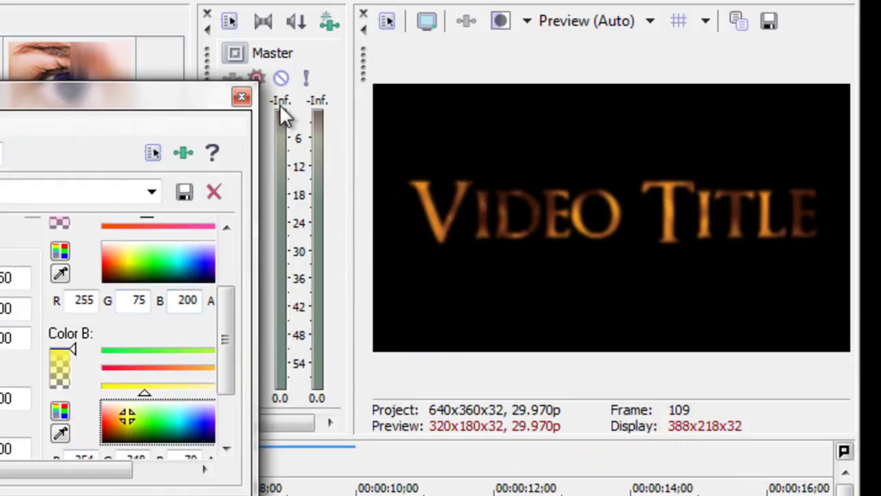
click(241, 96)
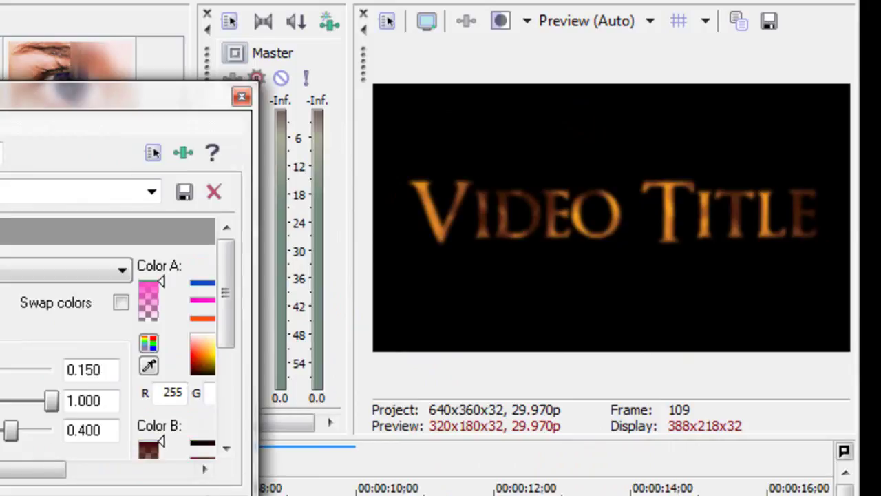
Change the noise texture's dark Color B to a golden orange.
drag(225, 320, 213, 382)
click(210, 359)
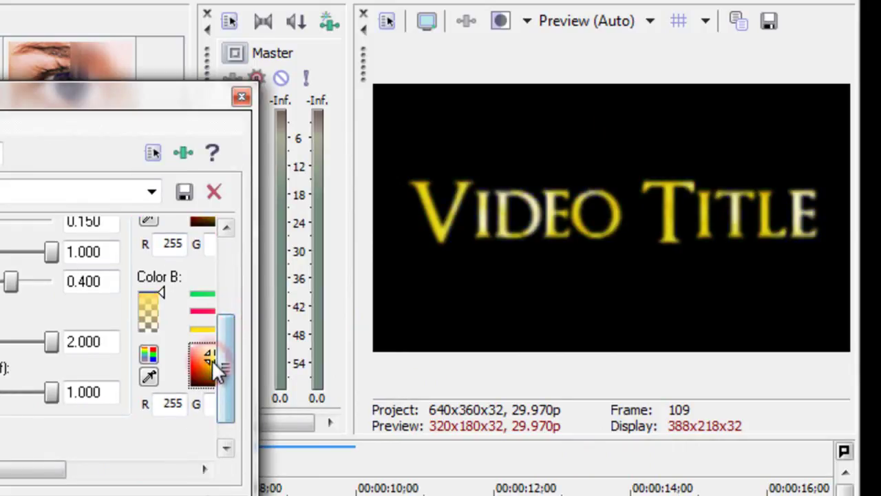
drag(16, 474, 86, 435)
click(95, 376)
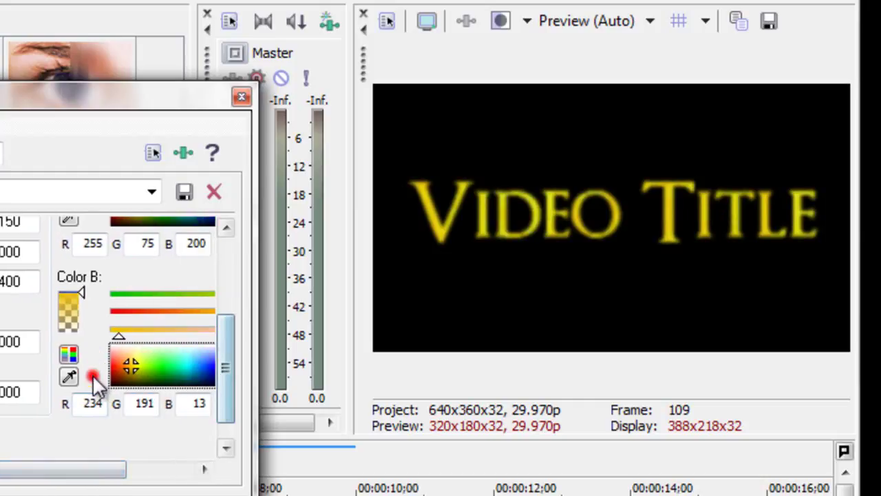
click(128, 367)
drag(129, 369, 123, 368)
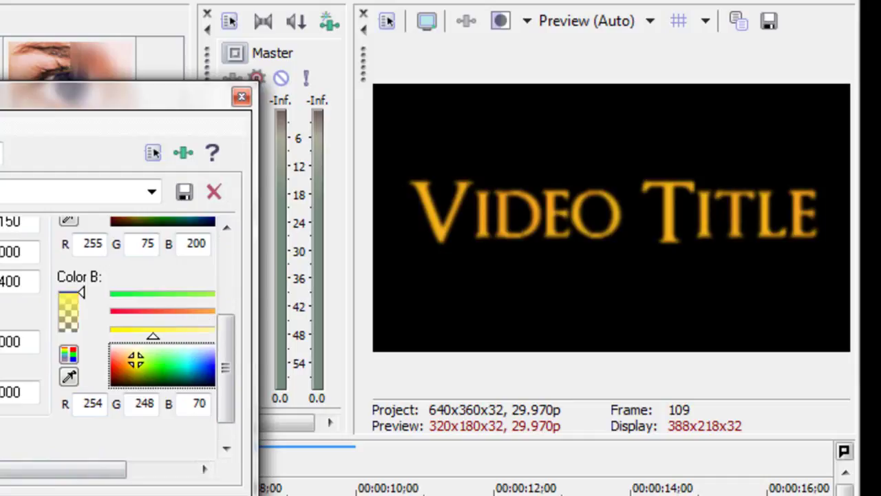
click(241, 97)
Preview the recoloured title animation from the start of the project.
key(space)
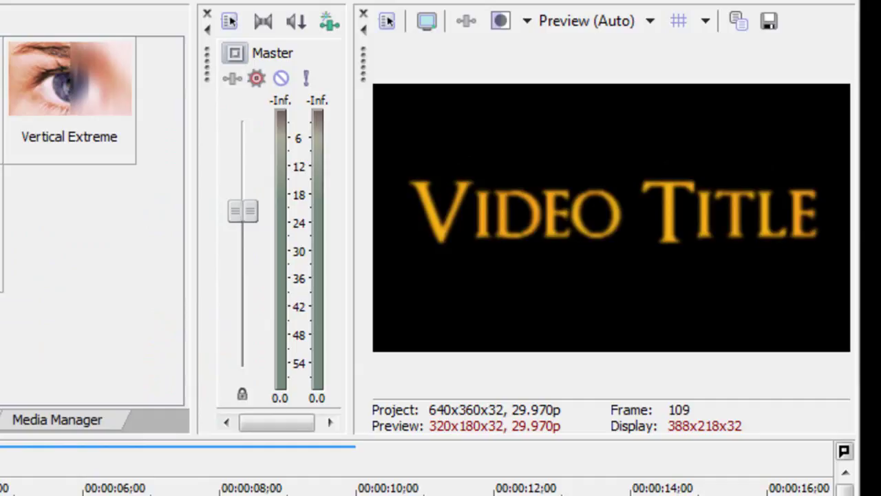
key(ctrl+Home)
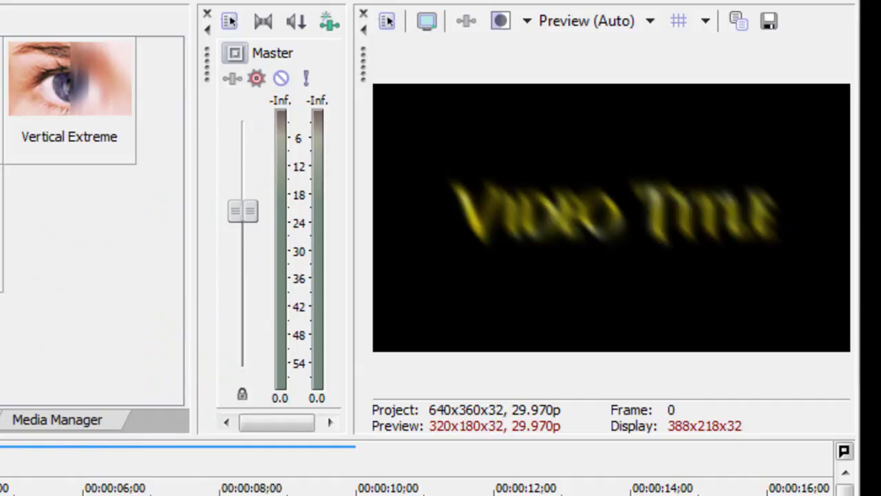
click(322, 492)
click(241, 97)
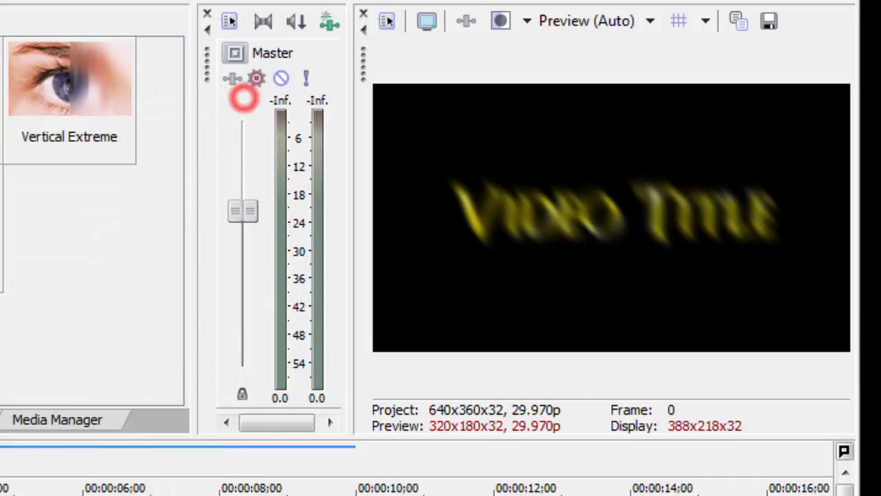